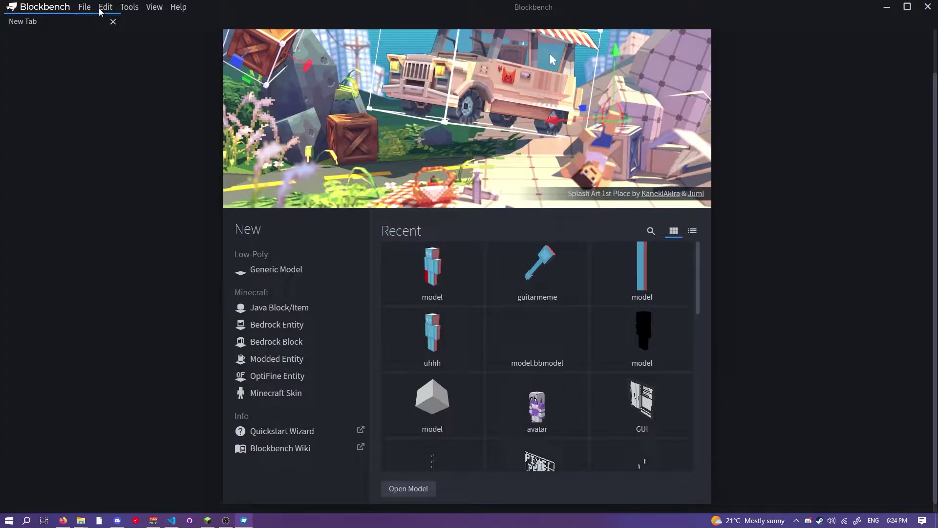
Open the File menu from the Blockbench start screen.
click(83, 8)
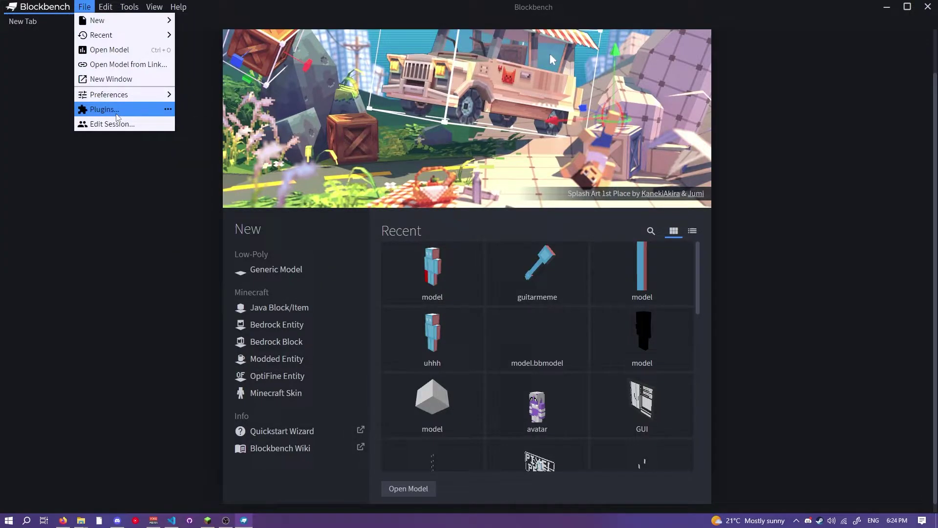
Install the Figura Model Format plugin from the plugin browser, then close it.
click(103, 109)
text(figura)
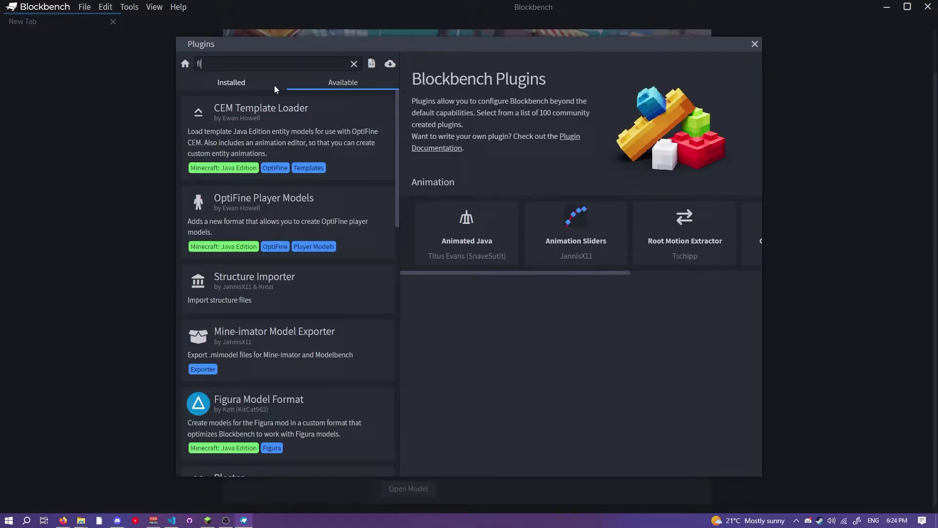
click(246, 120)
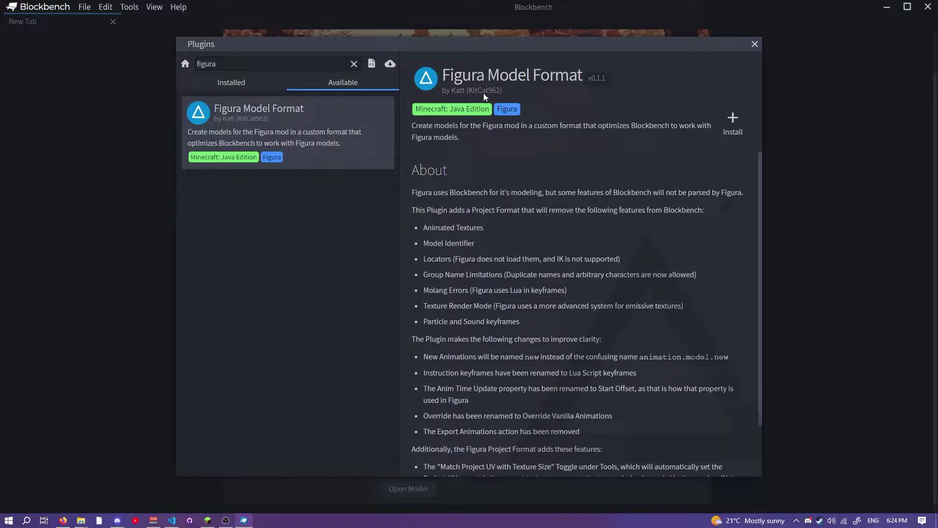
click(735, 125)
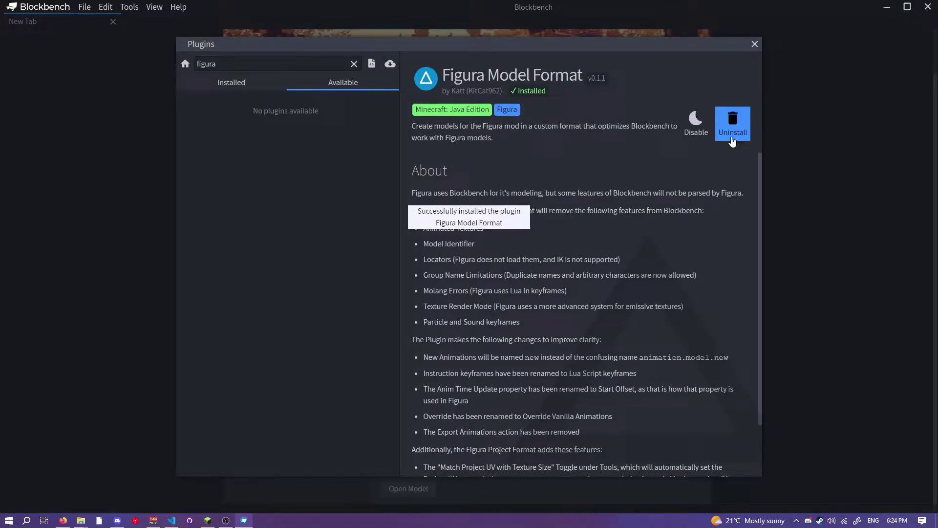
key(Escape)
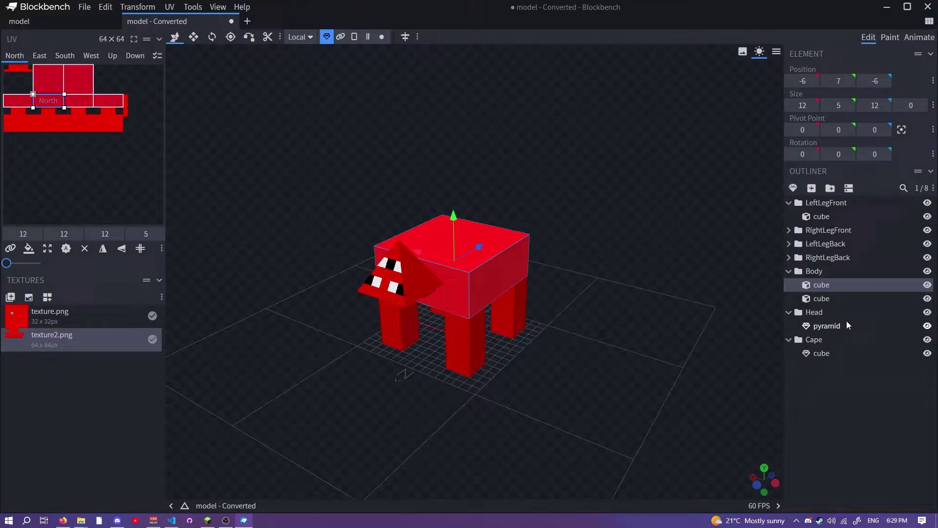
Orbit and pan around the Figura creature model, switching to Animate mode and back to Edit.
mouse_move(664, 375)
mouse_down()
mouse_move(691, 342)
mouse_move(776, 343)
mouse_move(644, 373)
mouse_up()
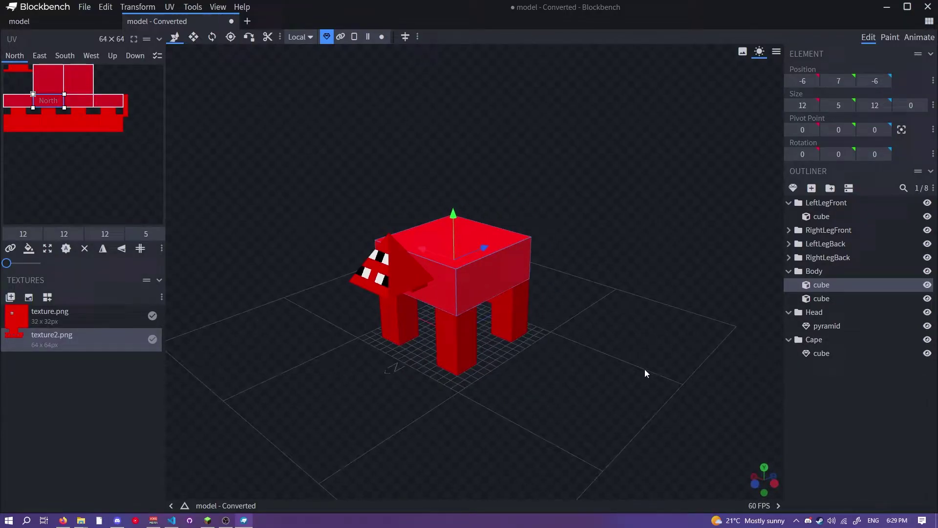
right_drag(408, 174, 476, 180)
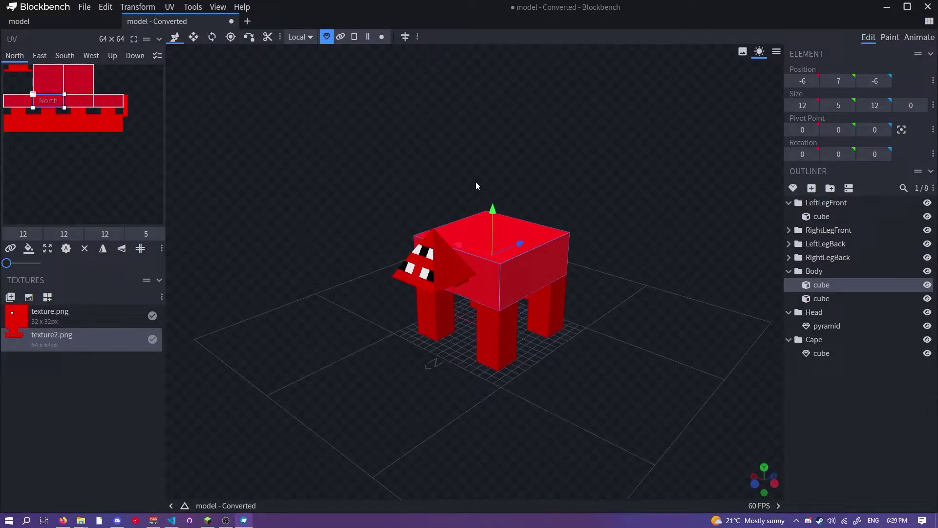
click(915, 41)
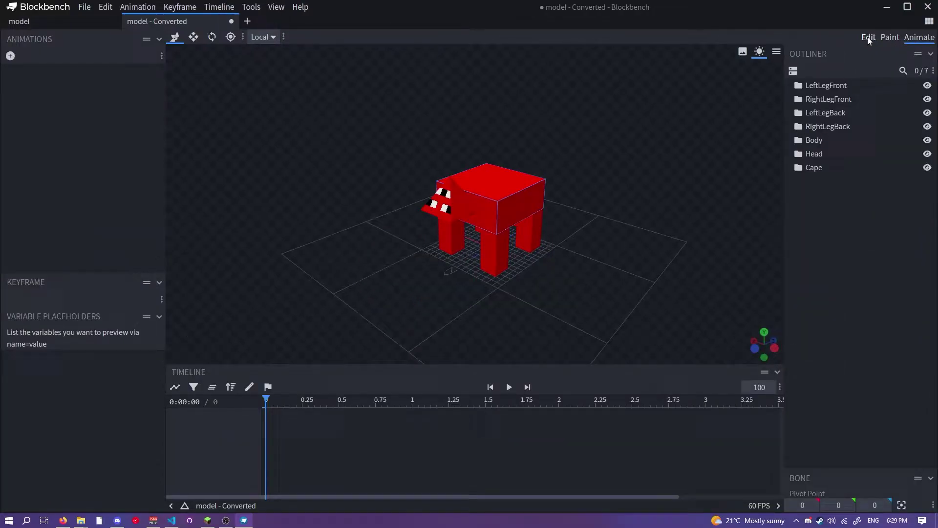
click(867, 36)
mouse_move(388, 181)
mouse_down()
mouse_move(318, 191)
mouse_move(326, 200)
mouse_move(587, 145)
mouse_move(576, 152)
mouse_up()
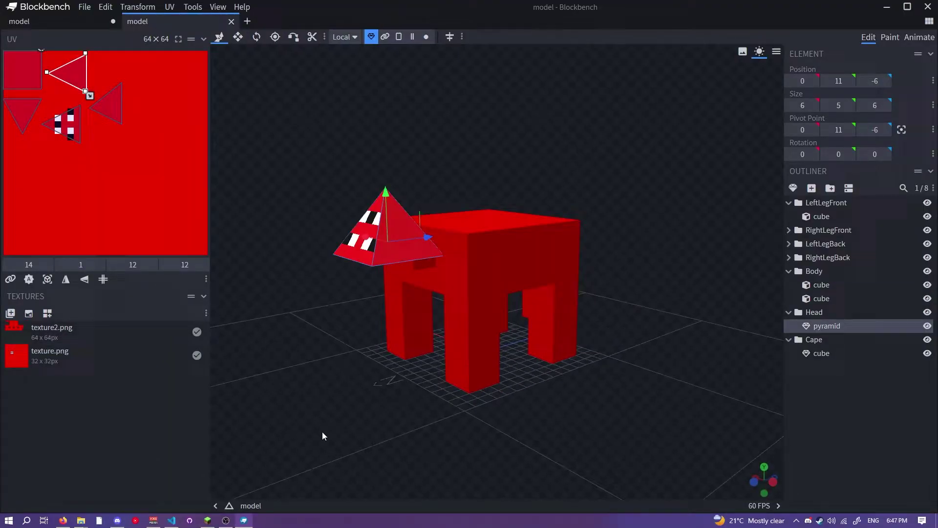
Orbit the viewport around the creature's eyed pyramid head to a near-frontal view.
mouse_move(322, 436)
mouse_down()
mouse_move(499, 398)
mouse_move(343, 252)
mouse_up()
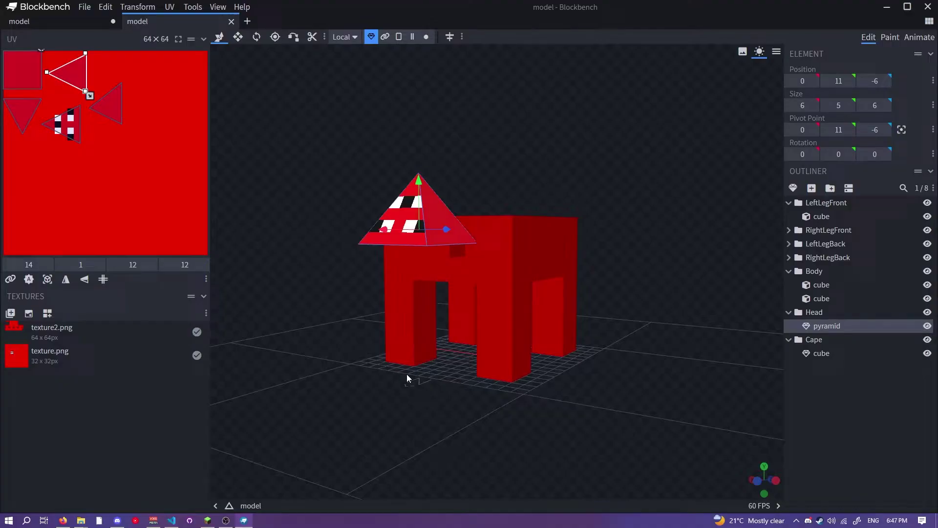
drag(631, 357, 391, 359)
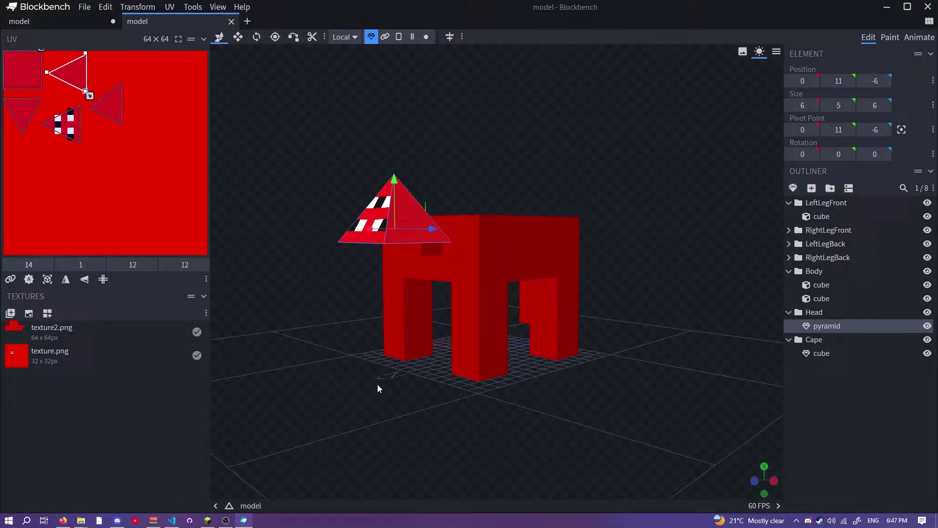
drag(378, 385, 405, 387)
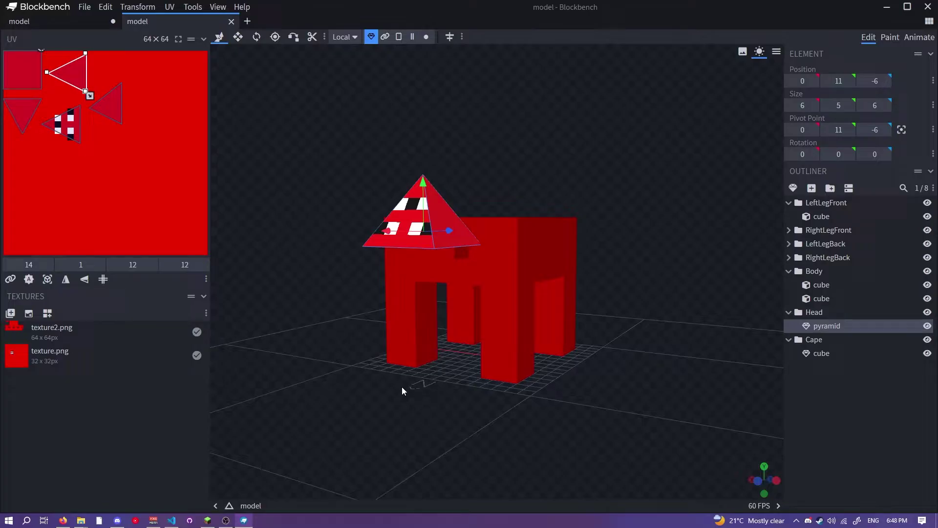
mouse_move(402, 391)
mouse_down()
mouse_move(446, 415)
mouse_move(238, 357)
mouse_up()
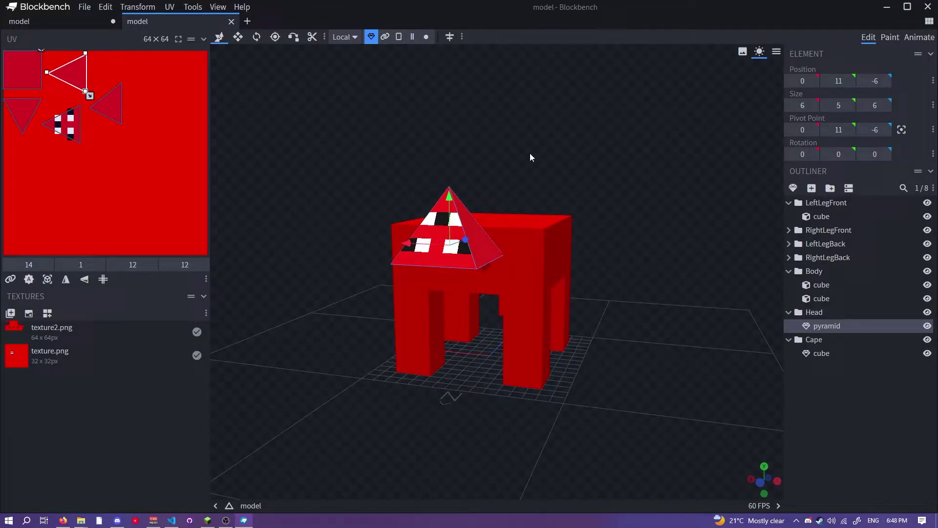
drag(704, 302, 470, 253)
mouse_move(690, 303)
mouse_down()
mouse_move(565, 264)
mouse_move(614, 360)
mouse_move(568, 414)
mouse_move(601, 424)
mouse_move(612, 400)
mouse_move(621, 403)
mouse_up()
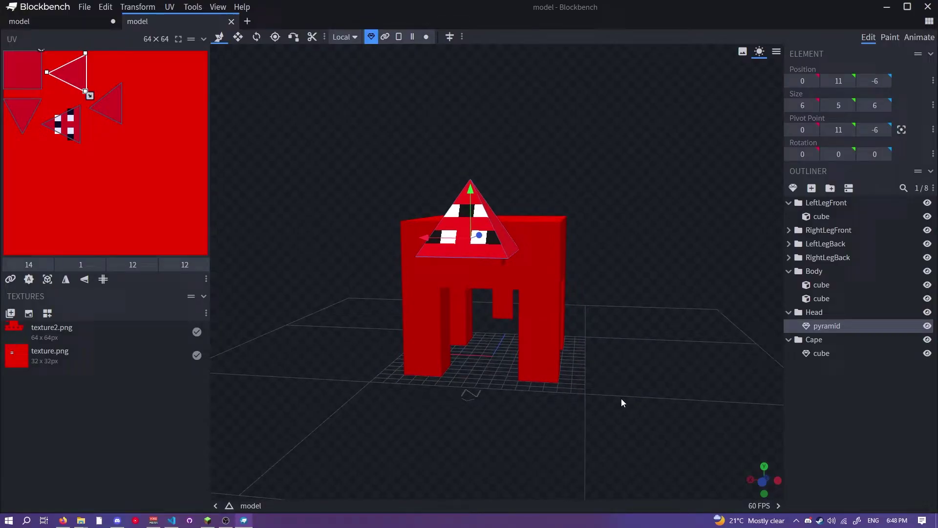
scroll(435, 215, up, 3)
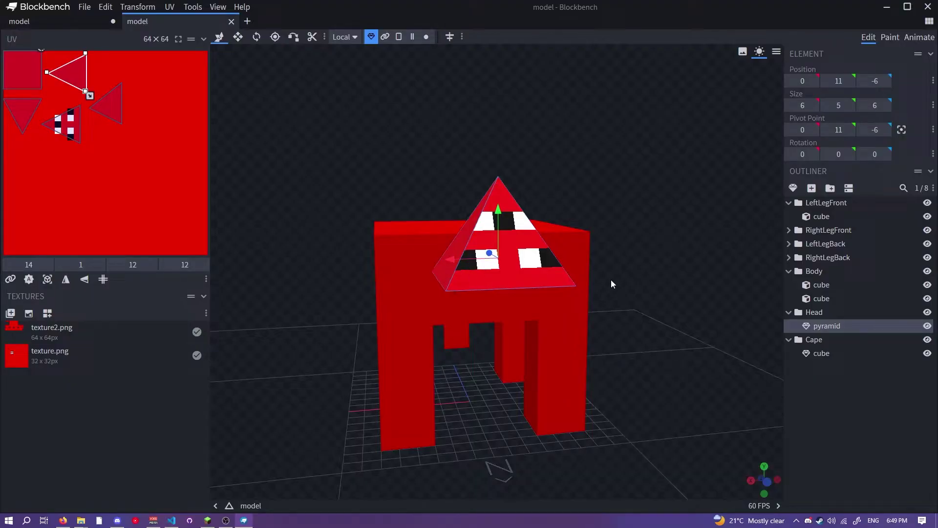
mouse_move(643, 278)
mouse_down()
mouse_move(614, 289)
mouse_move(545, 256)
mouse_up()
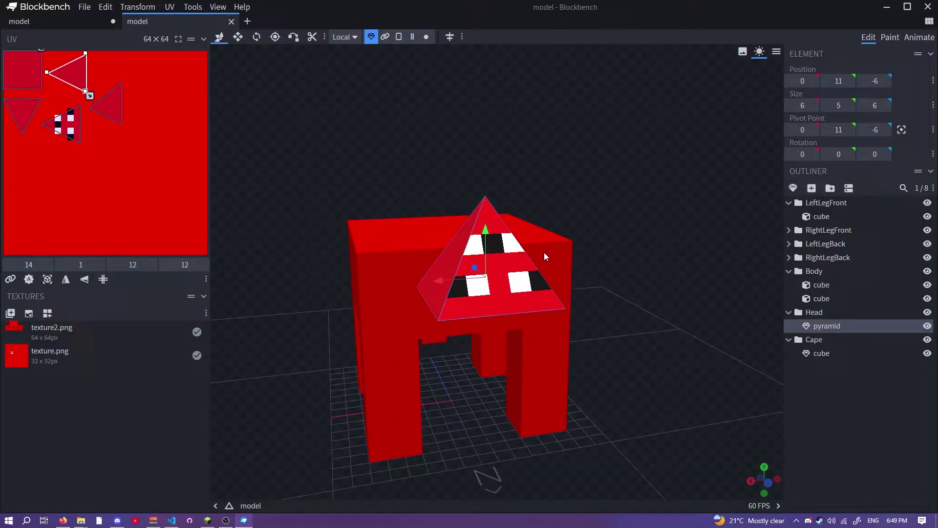
drag(645, 318, 622, 242)
mouse_move(534, 300)
mouse_down()
mouse_move(672, 309)
mouse_move(597, 305)
mouse_move(623, 297)
mouse_move(593, 256)
mouse_up()
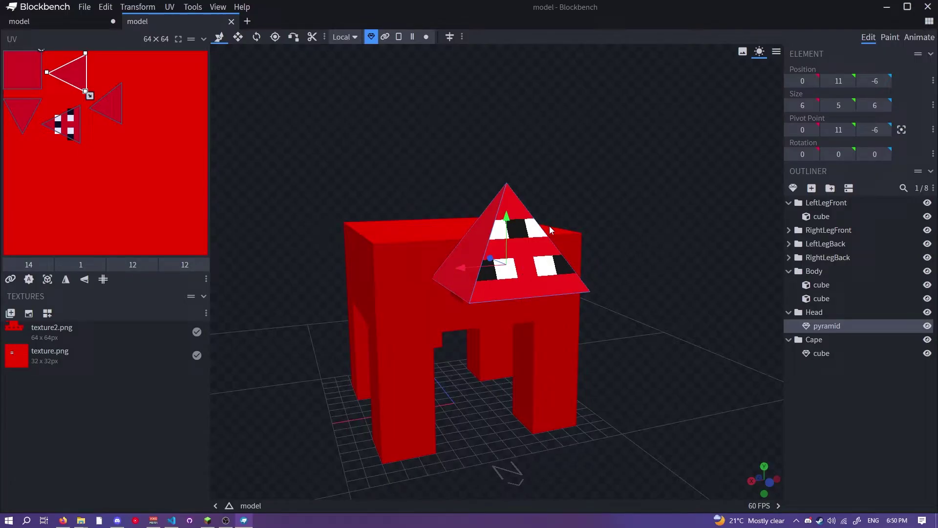
drag(594, 249, 626, 240)
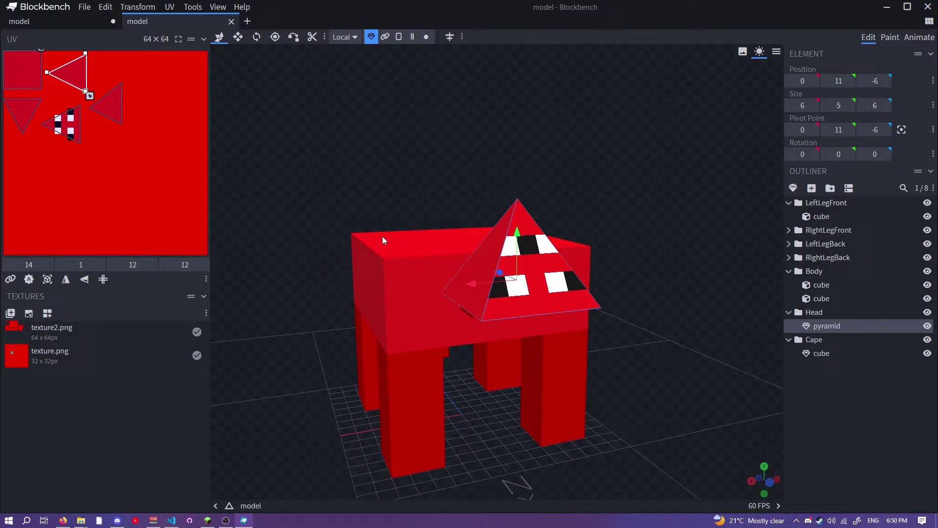
mouse_move(382, 236)
mouse_down()
mouse_move(630, 335)
mouse_move(614, 280)
mouse_move(616, 220)
mouse_move(633, 230)
mouse_up()
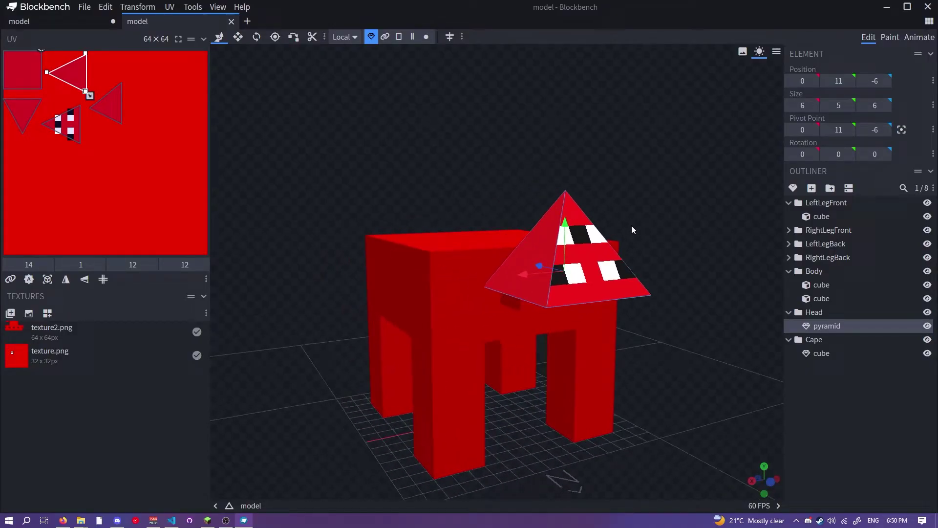
drag(241, 173, 542, 305)
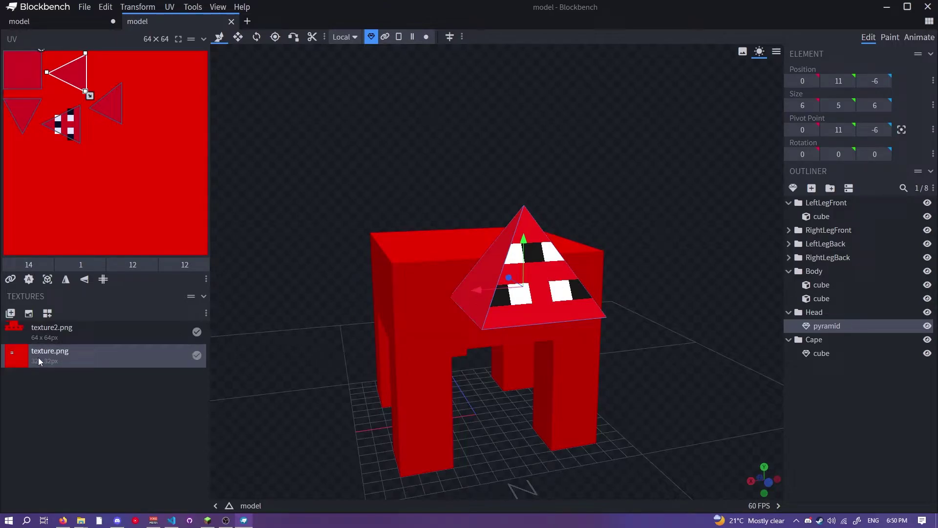
Copy texture.png and paste it as a new texture.
right_click(71, 356)
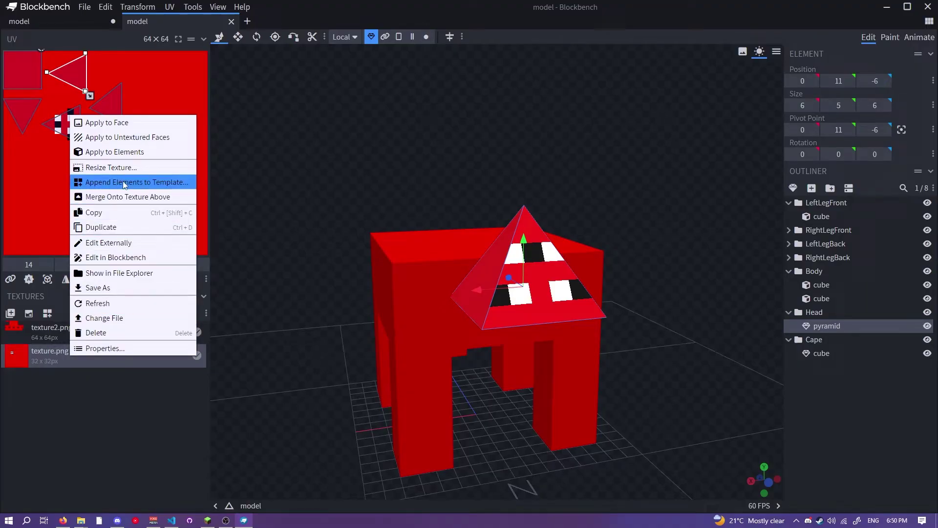
click(104, 216)
right_click(76, 401)
click(114, 400)
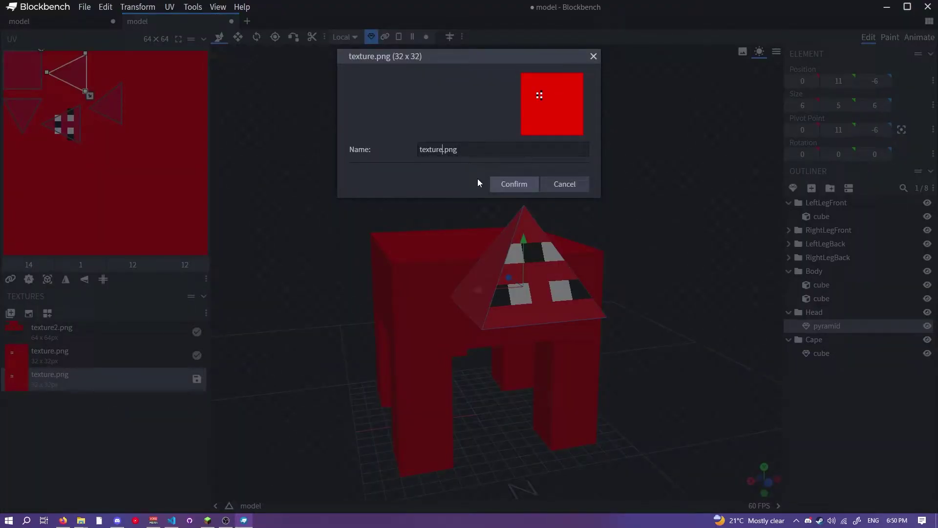
text(_e)
Rename the copy texture_e.png, save it, then view Minecraft and switch to GIMP.
click(511, 185)
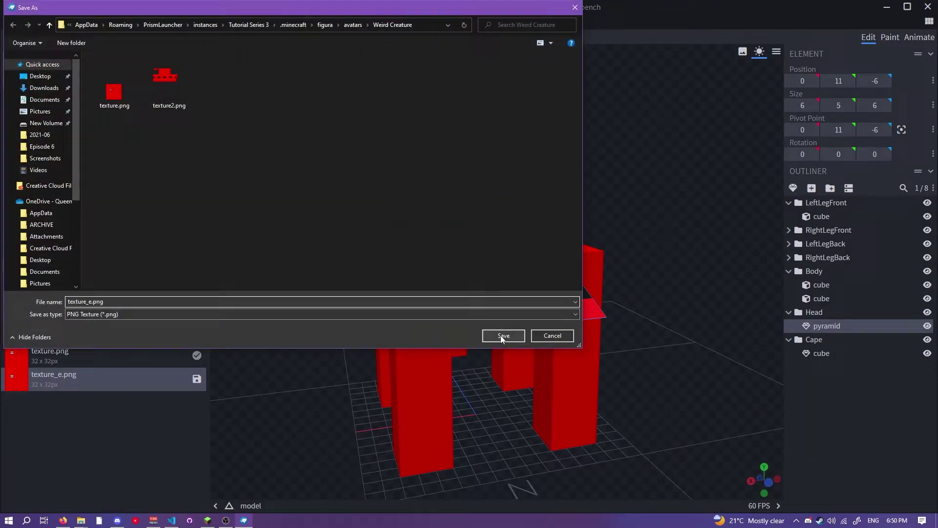
click(501, 336)
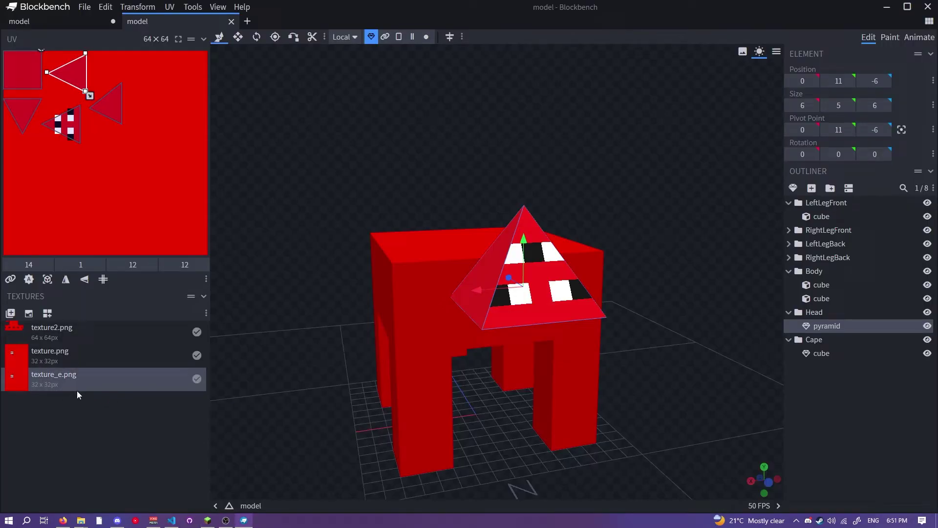
click(60, 359)
click(54, 376)
key(alt+Tab)
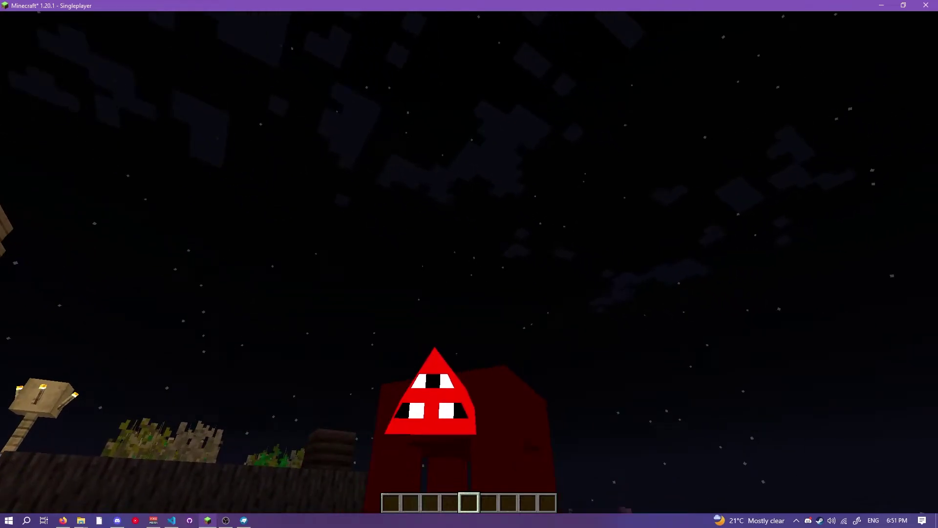
key(alt+Tab)
middle_drag(399, 306, 366, 313)
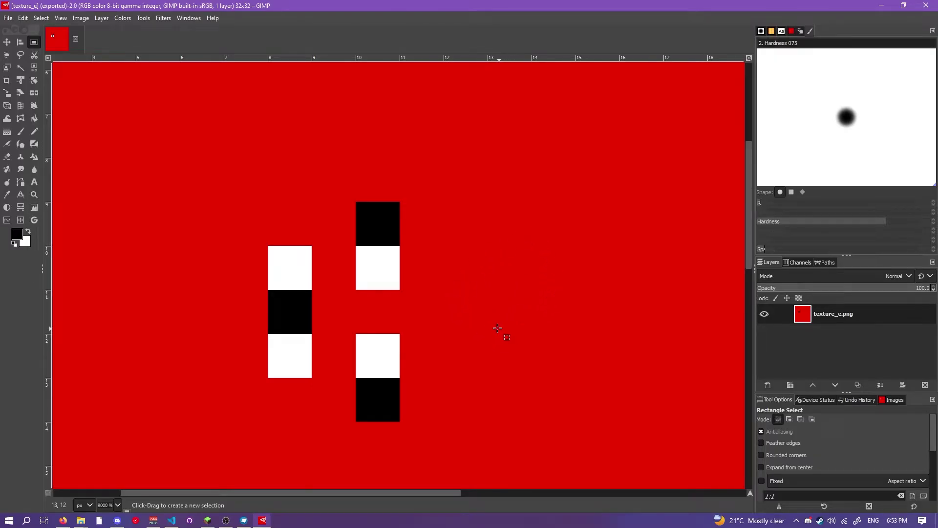
middle_drag(498, 328, 509, 319)
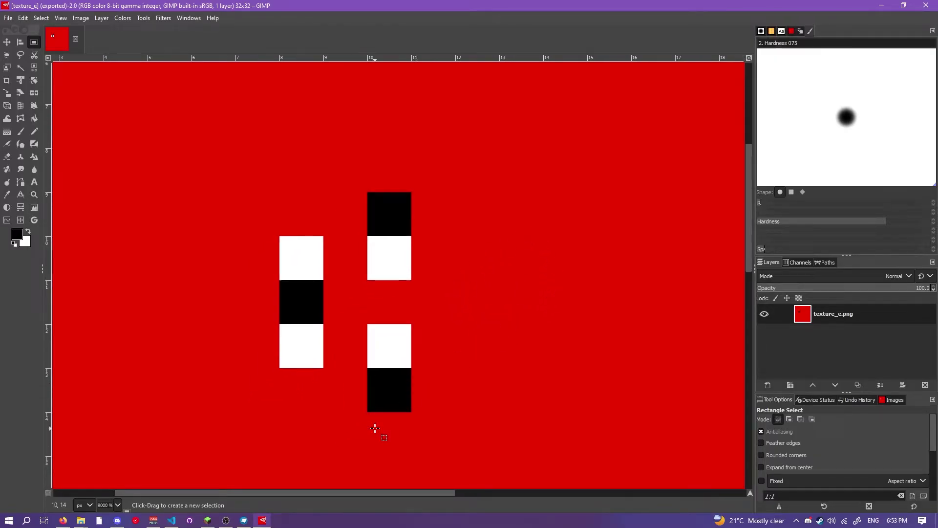
Fill the texture_e.png canvas with a vertical white-to-black gradient.
click(7, 132)
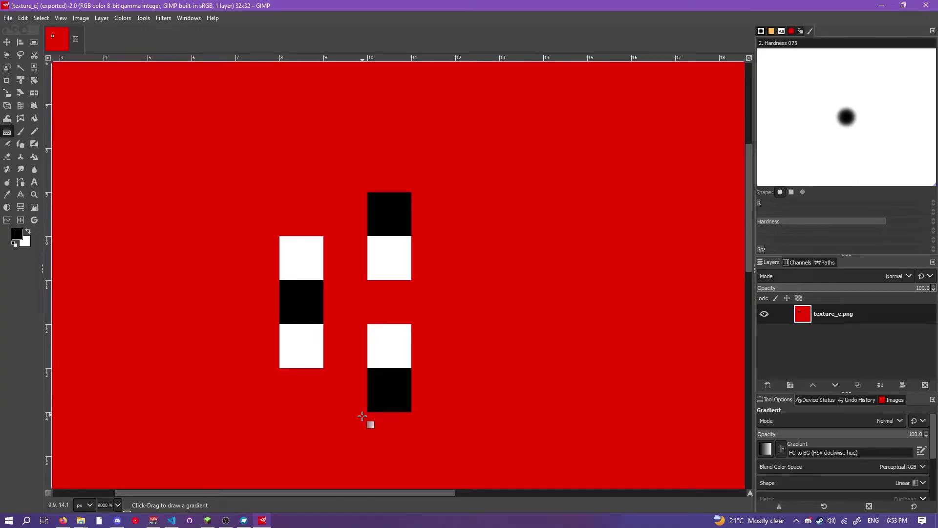
drag(363, 416, 360, 154)
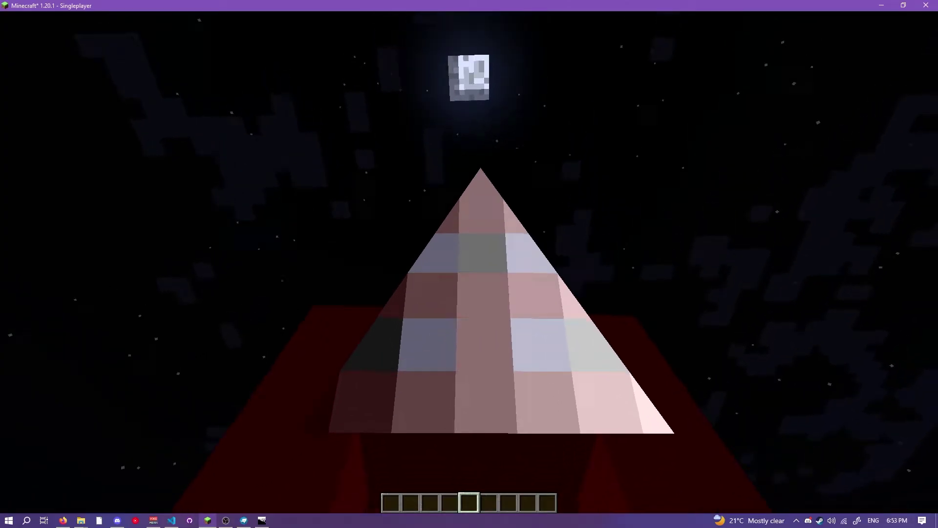
Fill the red background black, delete the selected red area, and export over texture_e.png.
key(alt+Tab)
ctrl+scroll(361, 314, down, 2)
ctrl+scroll(488, 295, down, 2)
ctrl+scroll(499, 285, down, 2)
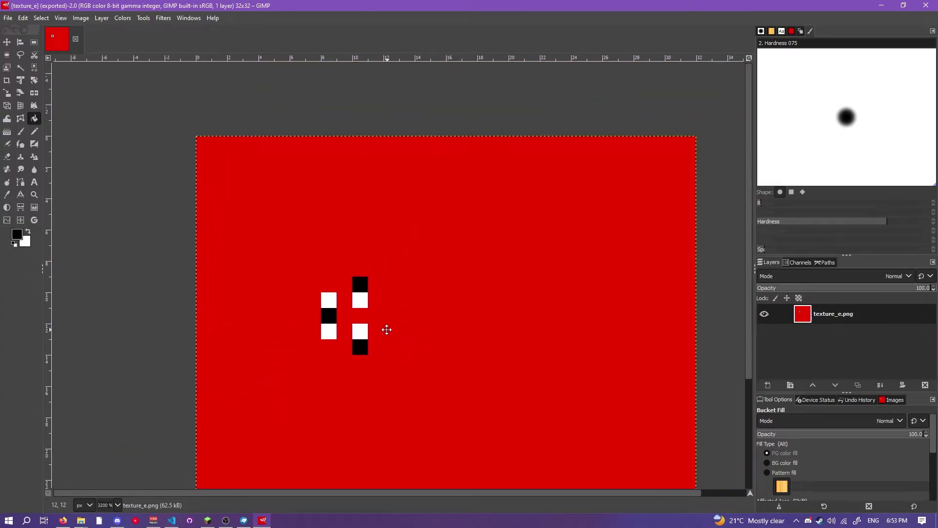
ctrl+scroll(210, 201, up, 1)
ctrl+scroll(297, 202, up, 1)
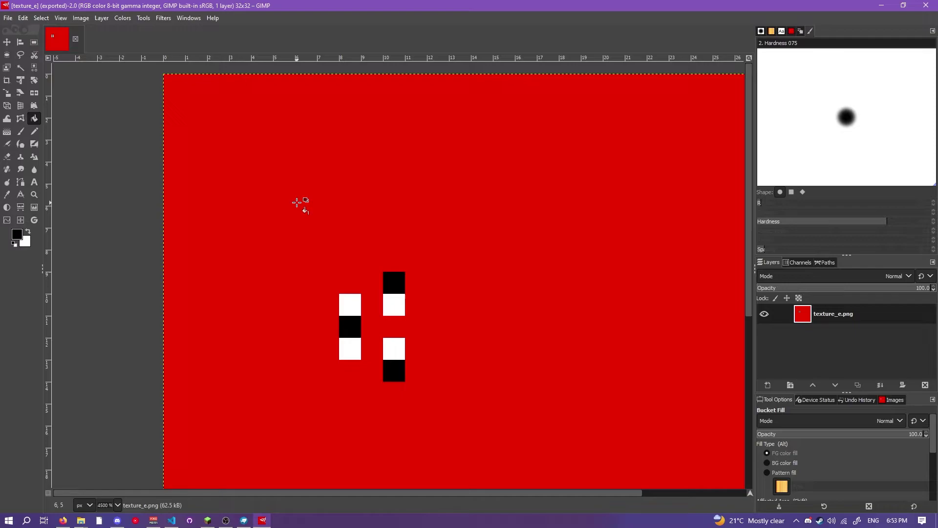
click(297, 202)
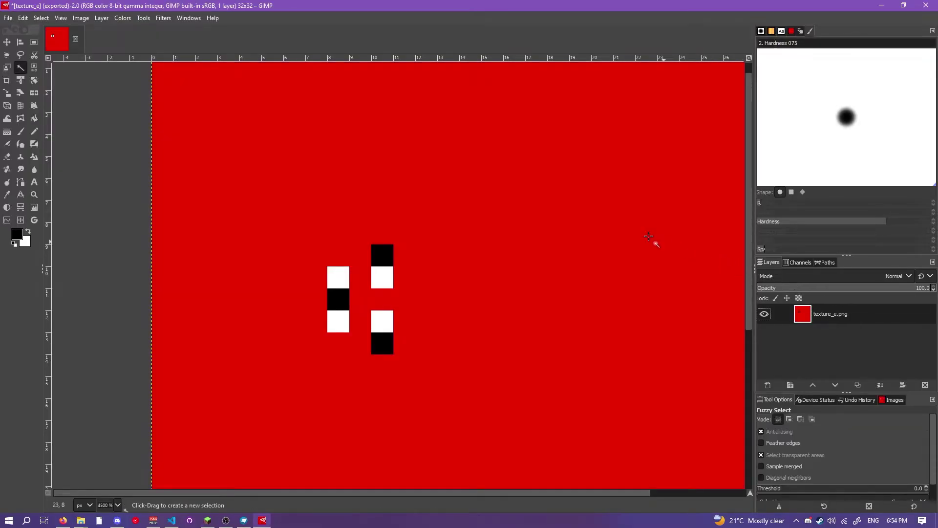
click(464, 214)
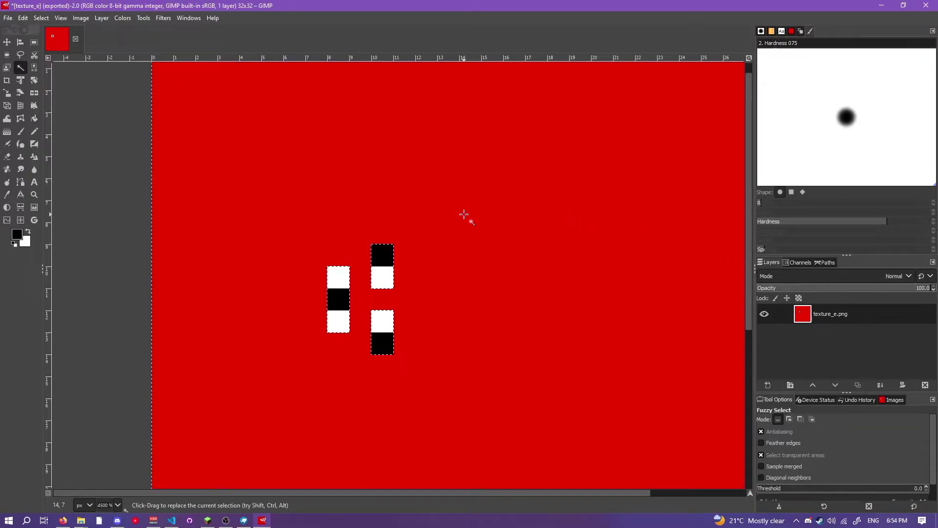
key(Delete)
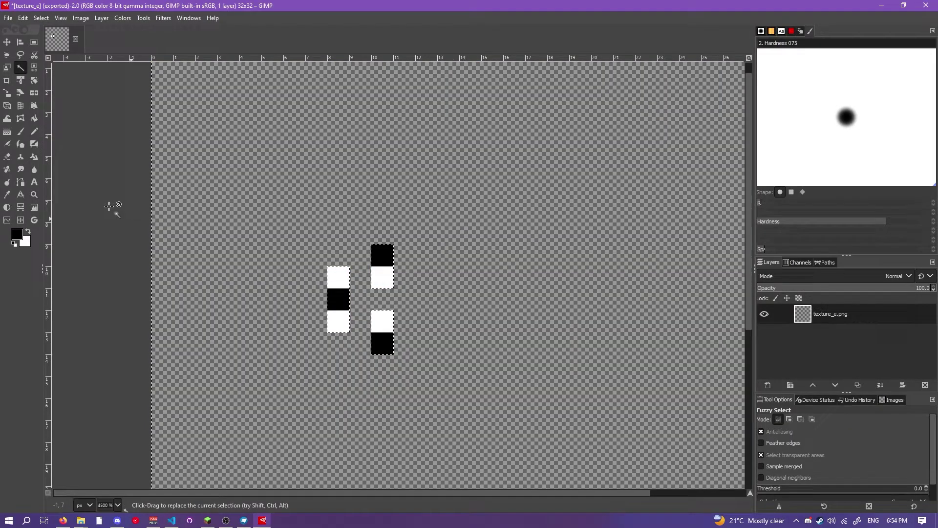
key(ctrl+e)
Undo the deletion, refill the background black, and check the glowing eyes in Minecraft.
middle_drag(293, 184, 335, 229)
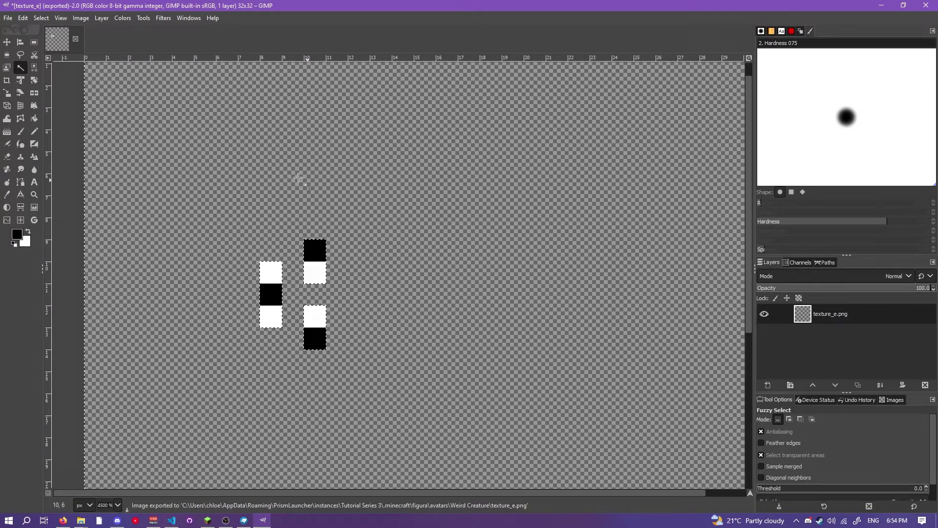
middle_drag(298, 176, 287, 207)
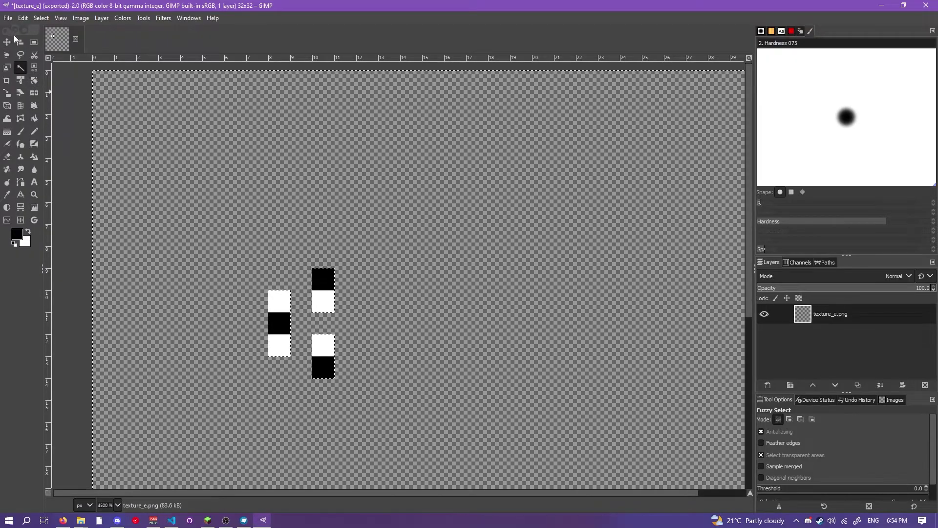
click(33, 41)
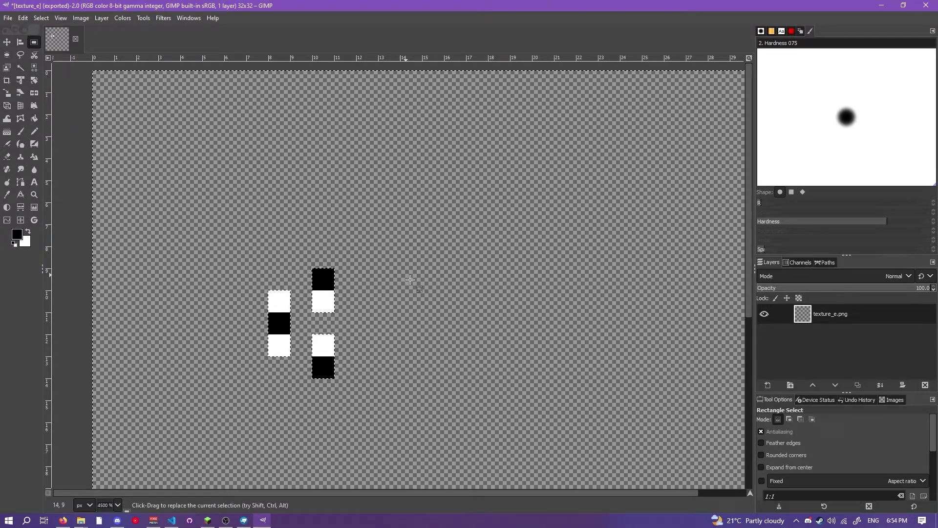
scroll(387, 324, down, 1)
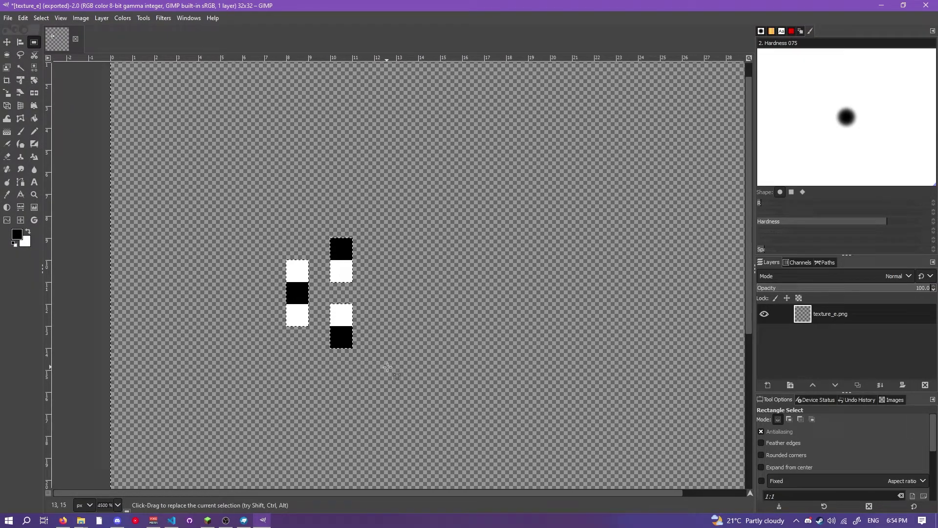
key(ctrl+z)
key(shift+b)
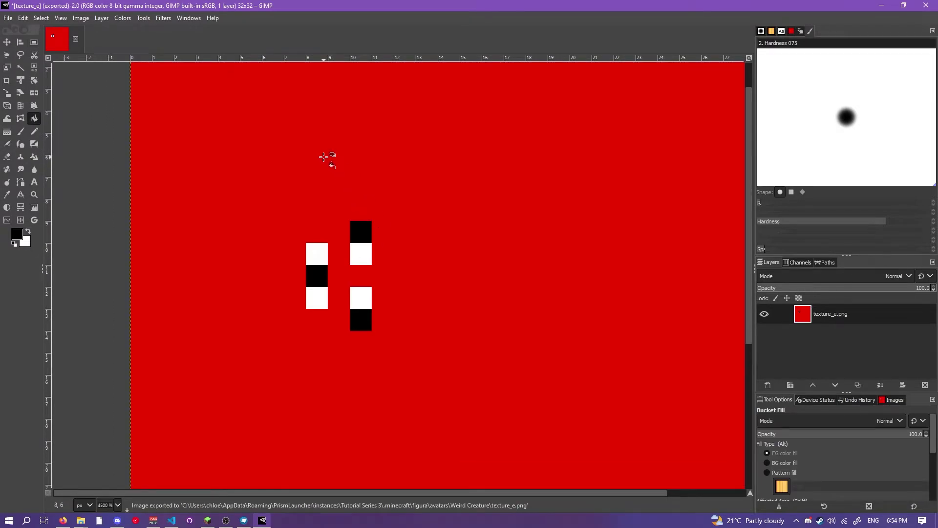
click(305, 151)
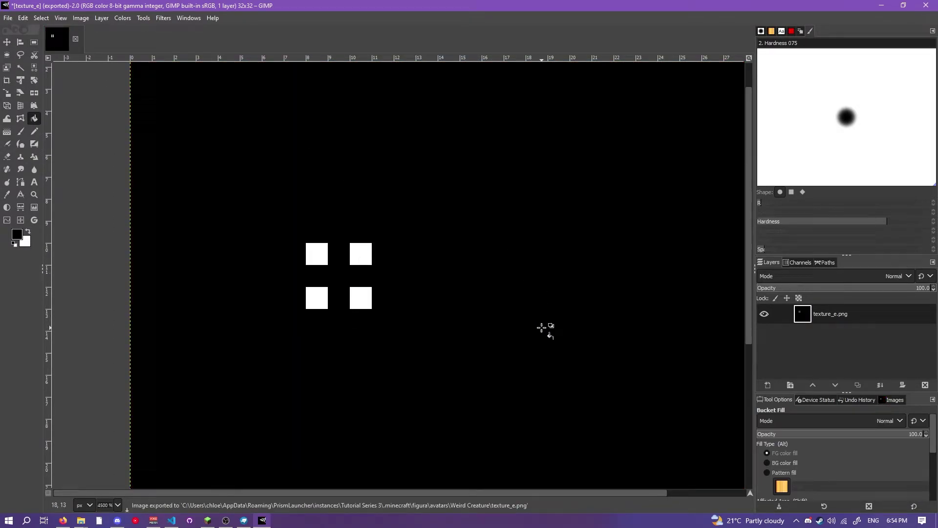
key(alt+Tab)
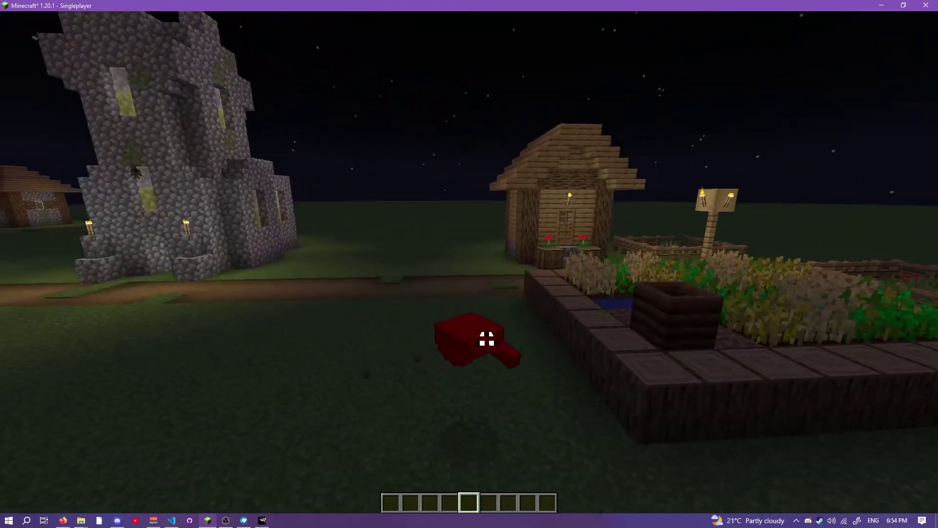
key(alt+Tab)
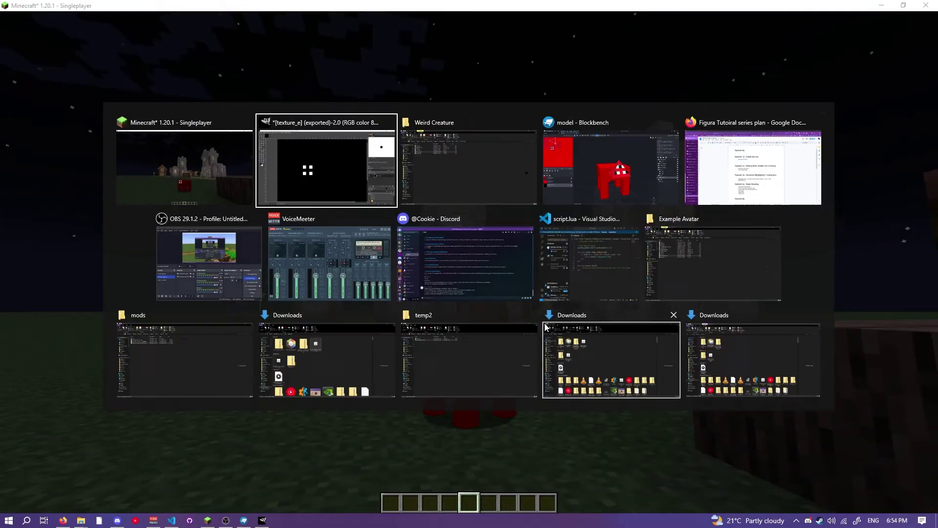
key(alt+Tab)
key(alt+Tab)
Delete texture.png and assign texture_e.png to the pyramid element.
right_click(131, 355)
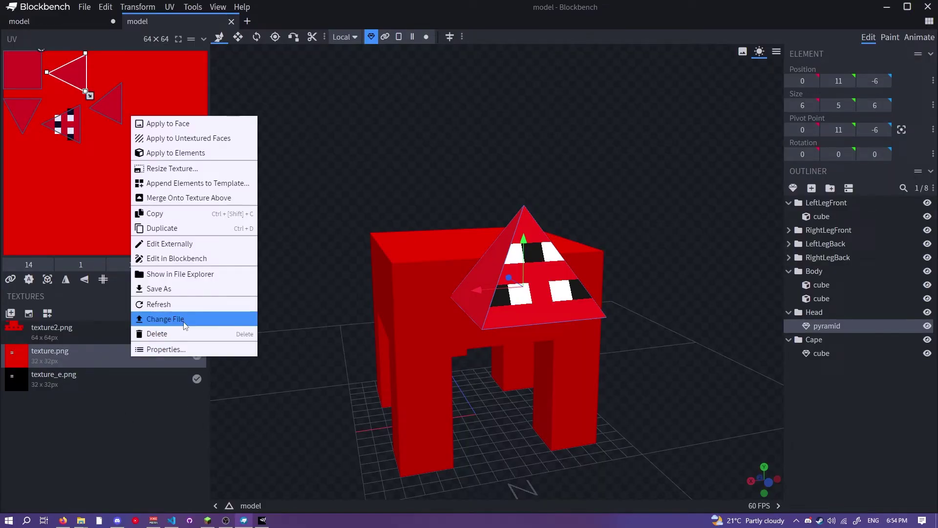
click(173, 339)
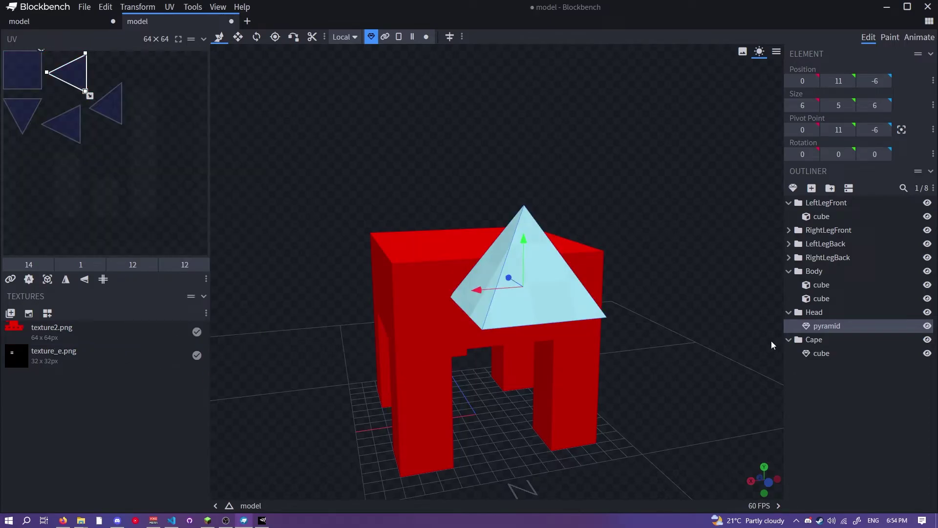
right_click(829, 331)
mouse_move(771, 444)
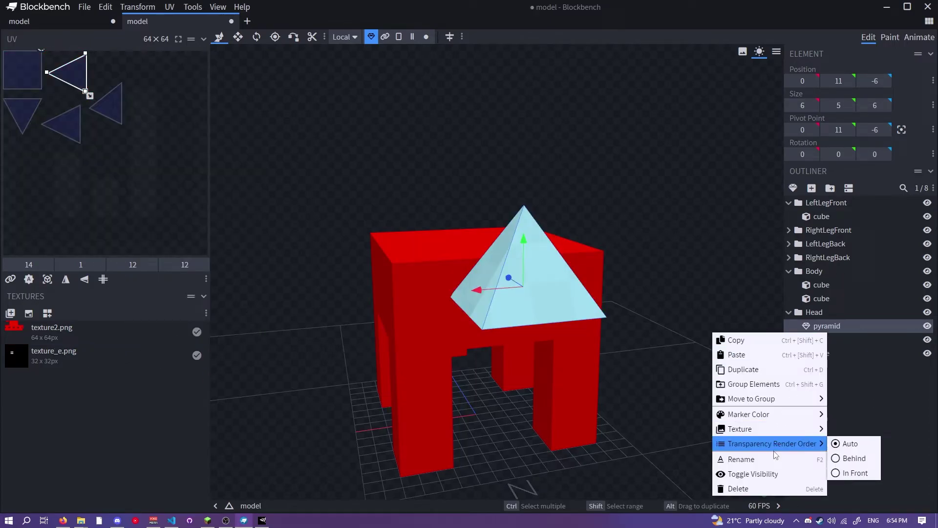
mouse_move(740, 428)
click(861, 461)
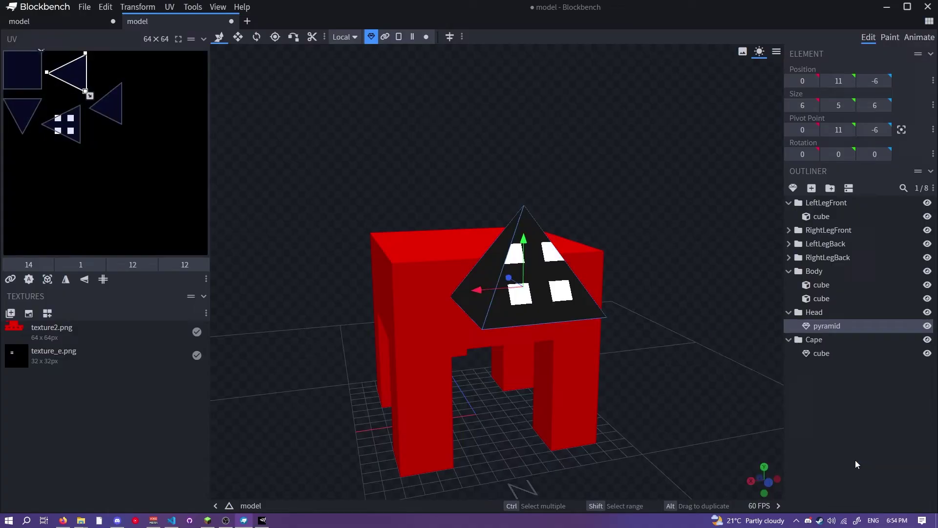